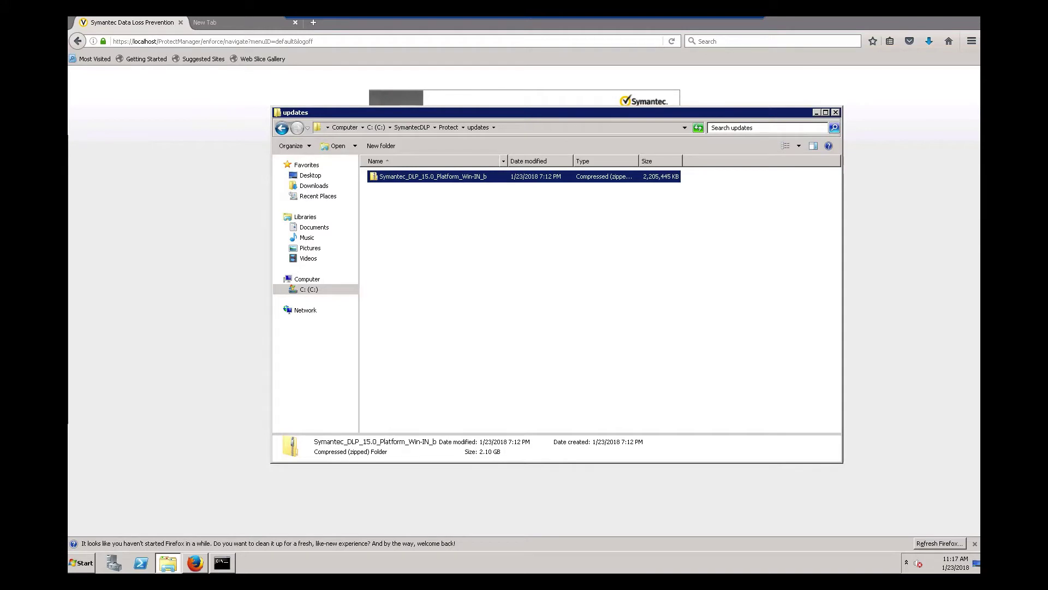
# Open the DLP/15.0/Upgrade_14.X_to_15.0 folder inside the Symantec_DLP_15.0_Platform_Win-IN_b archive.
pyautogui.hotkey('alt', 'Tab')
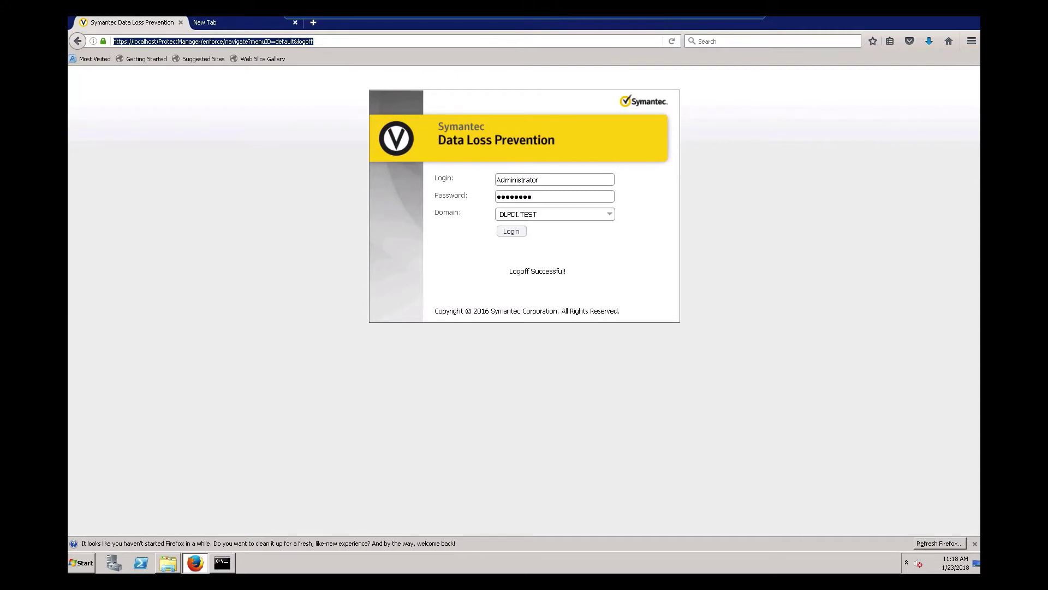
pyautogui.click(168, 567)
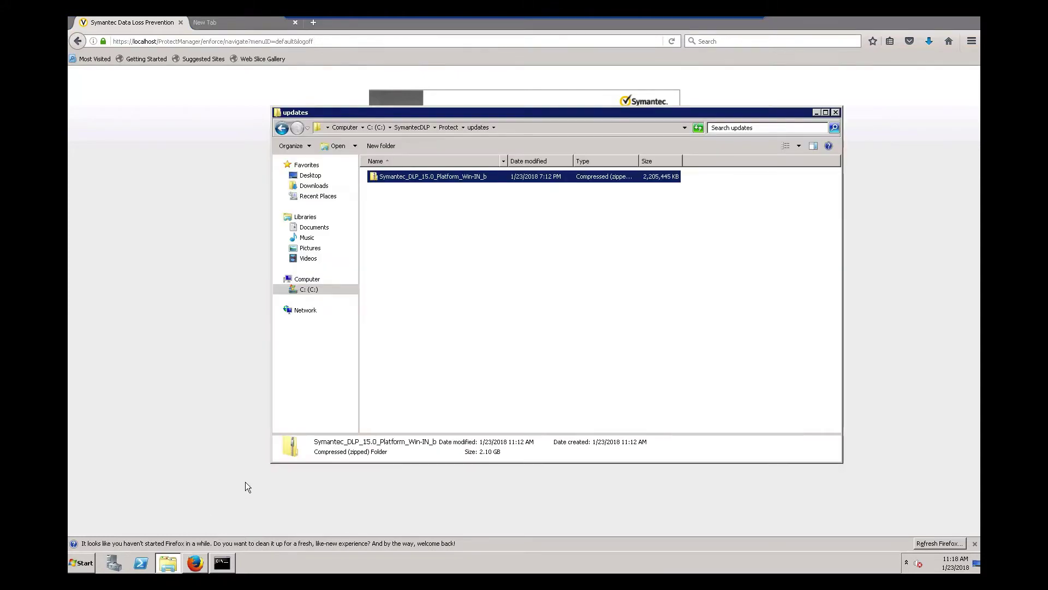
pyautogui.doubleClick(431, 177)
pyautogui.doubleClick(384, 176)
pyautogui.doubleClick(385, 176)
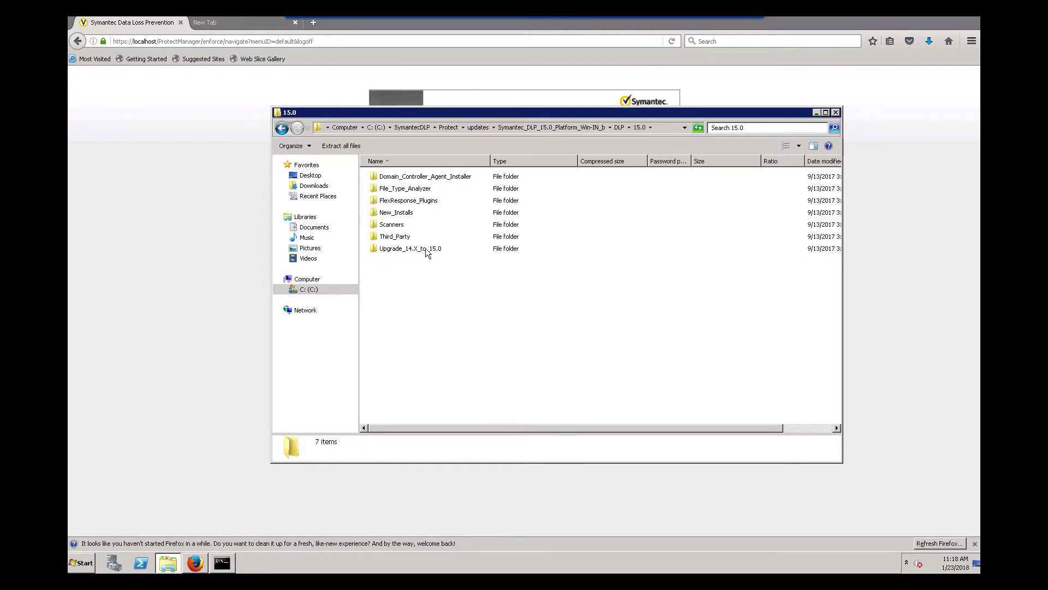
pyautogui.doubleClick(404, 248)
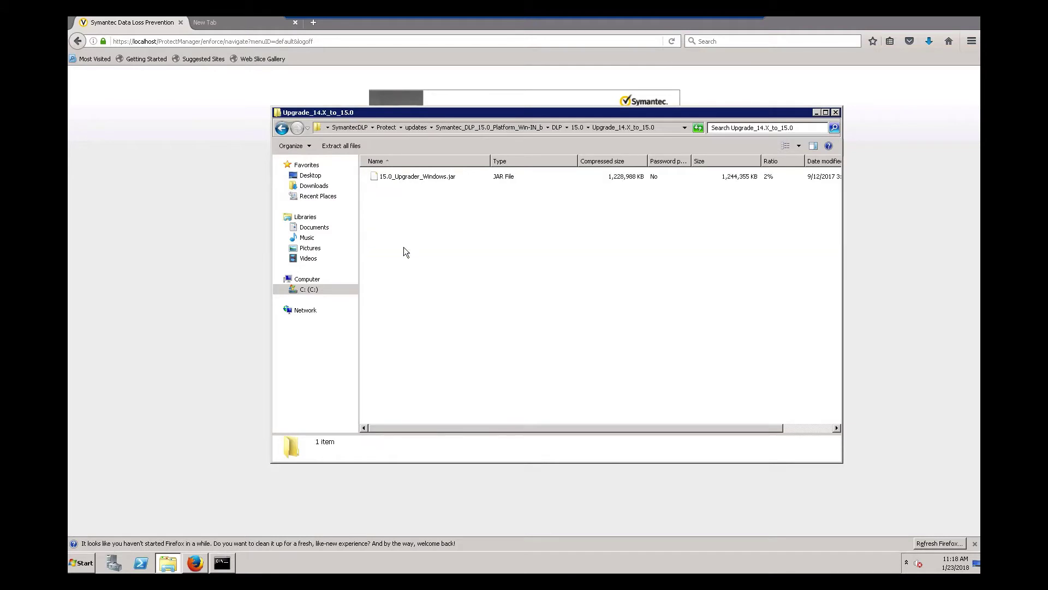
# Copy 15.0_Upgrader_Windows.jar from the archive into the C:\SymantecDLP\Protect\updates folder.
pyautogui.click(407, 176)
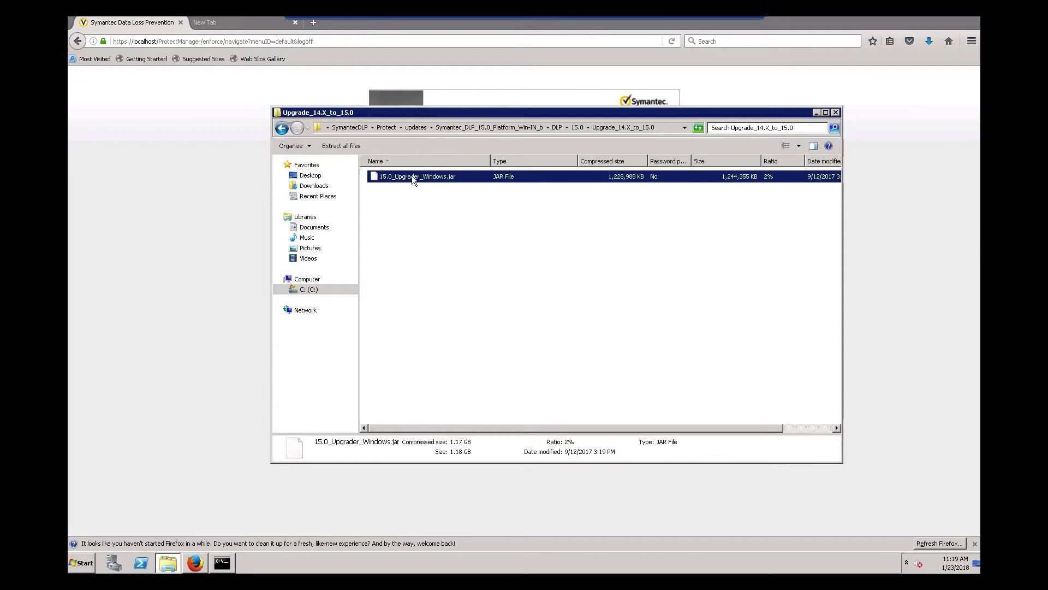
pyautogui.rightClick(412, 177)
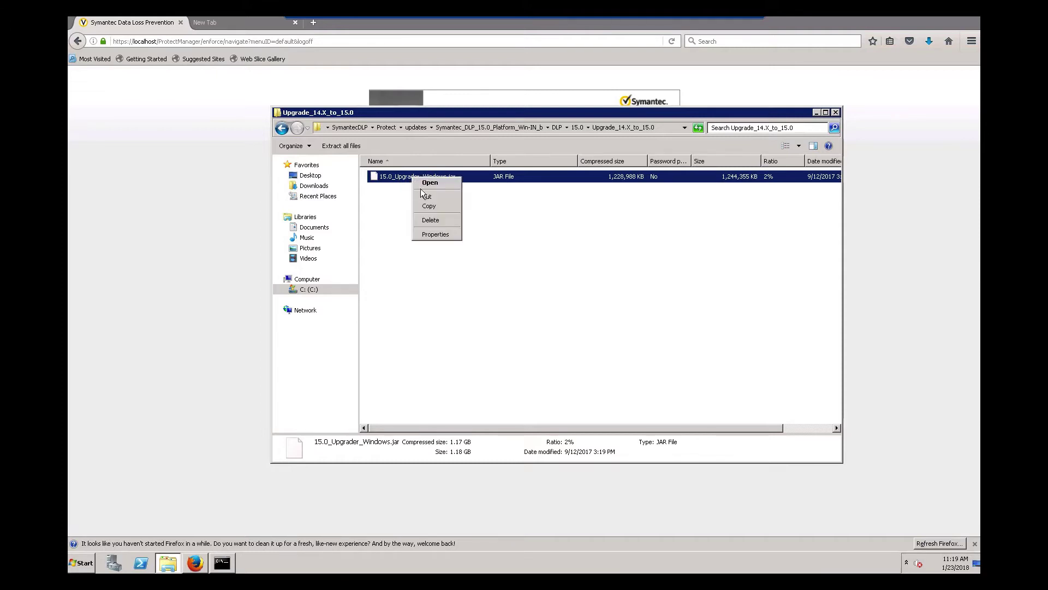
pyautogui.click(437, 202)
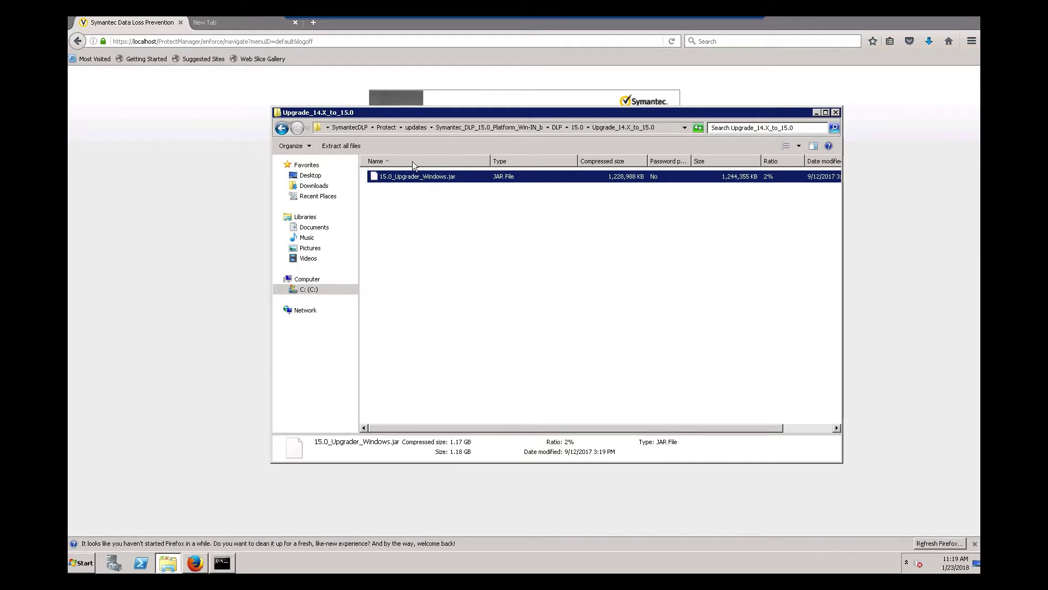
pyautogui.click(415, 128)
pyautogui.click(395, 224)
pyautogui.rightClick(396, 223)
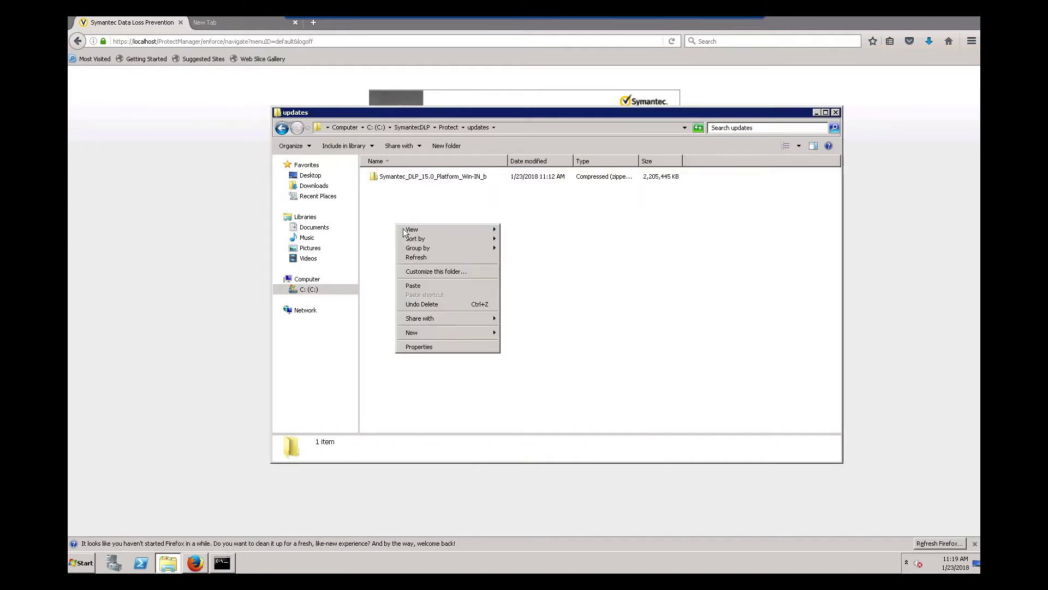
pyautogui.click(417, 286)
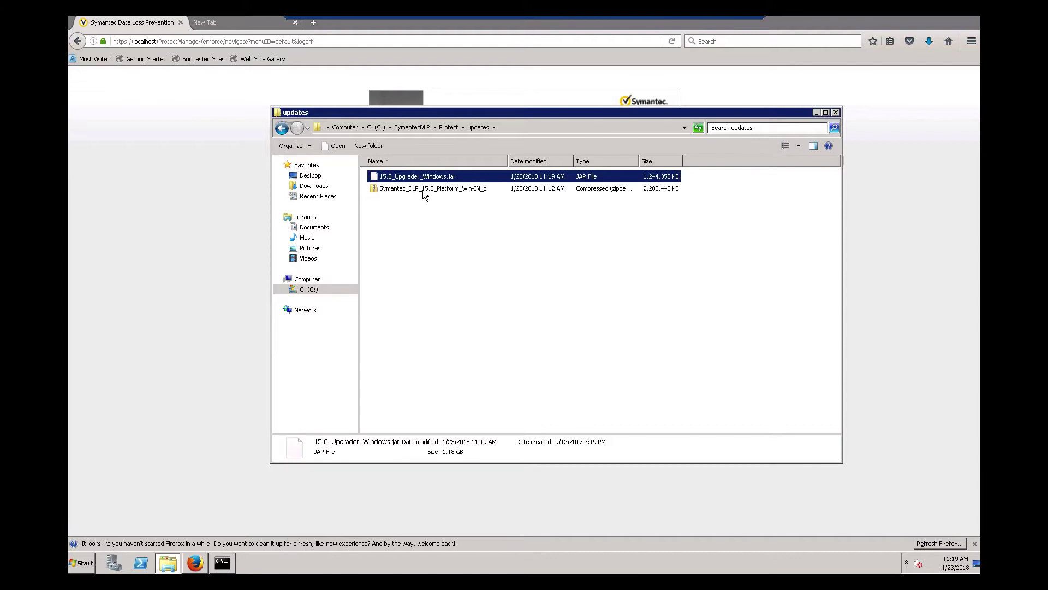
# Rename the copied upgrader JAR file as 15.0_Upgrader_Windows.zip and accept the extension change.
pyautogui.click(441, 175)
pyautogui.rightClick(441, 175)
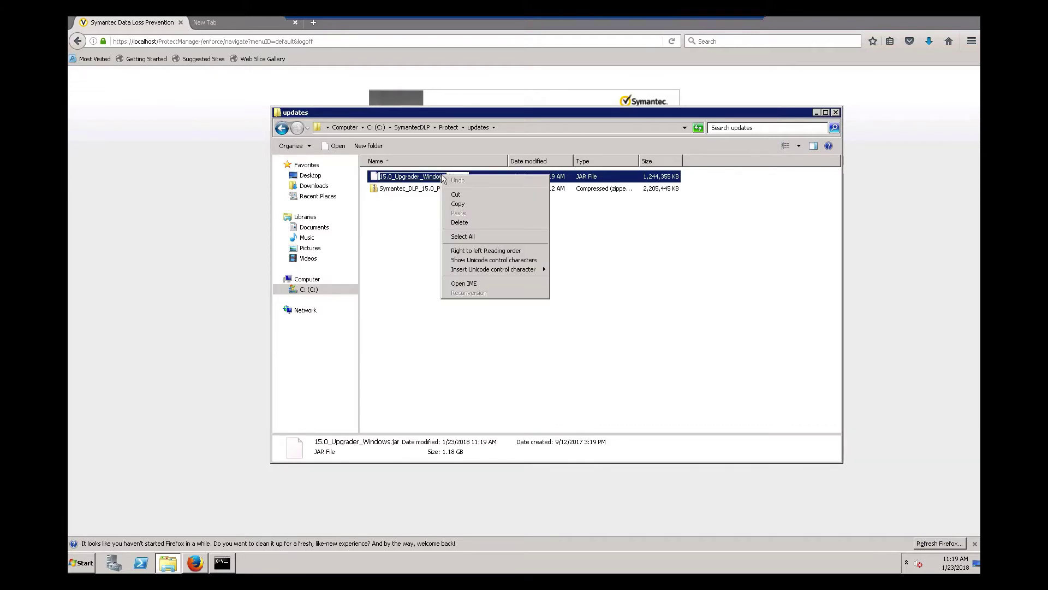
pyautogui.click(431, 176)
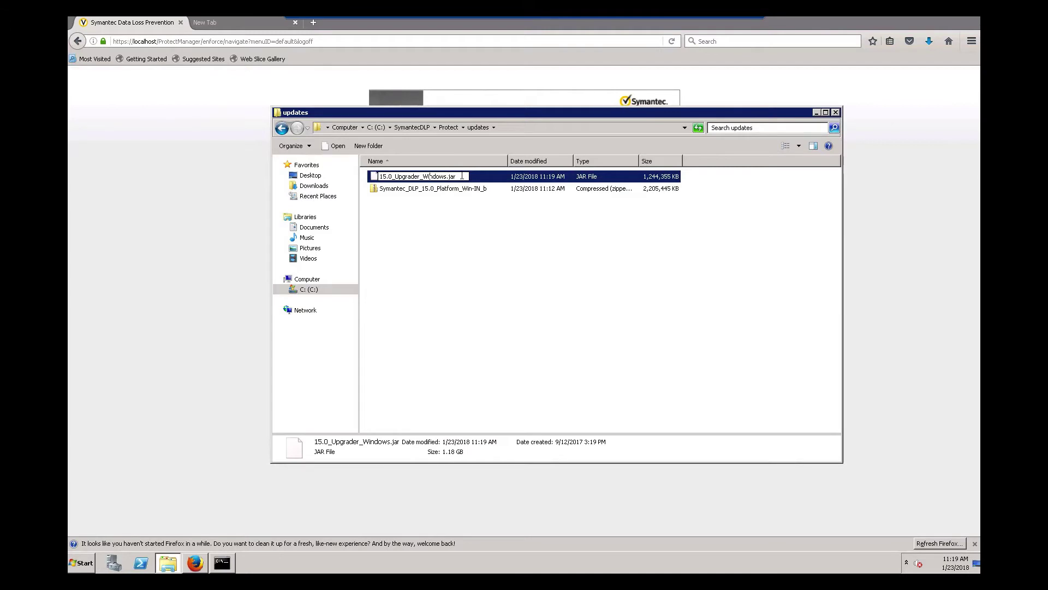
pyautogui.press('BackSpace')
pyautogui.press('BackSpace')
pyautogui.write('zip')
pyautogui.press('Return')
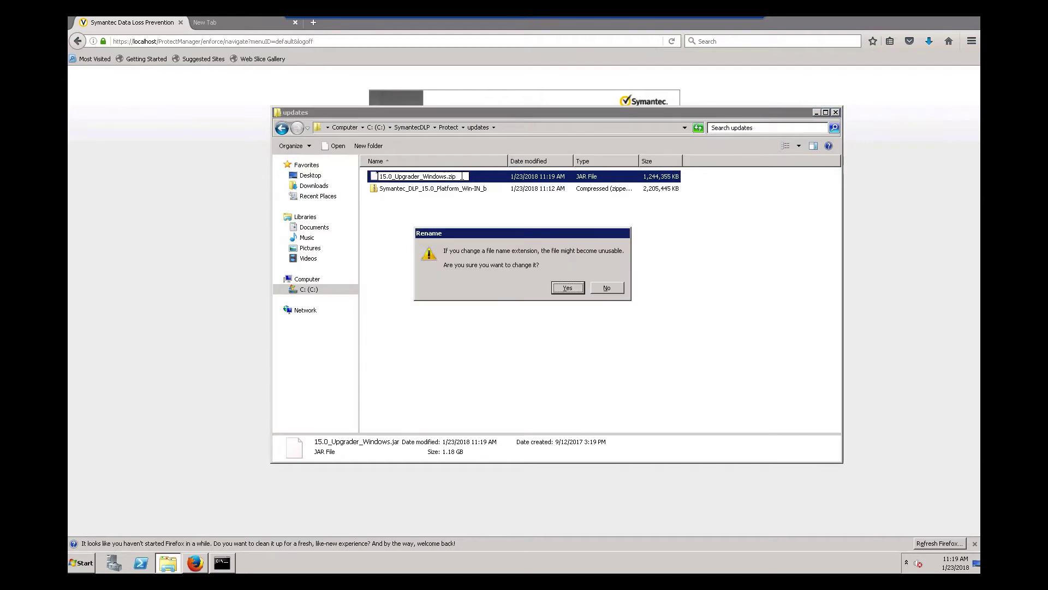
pyautogui.click(562, 290)
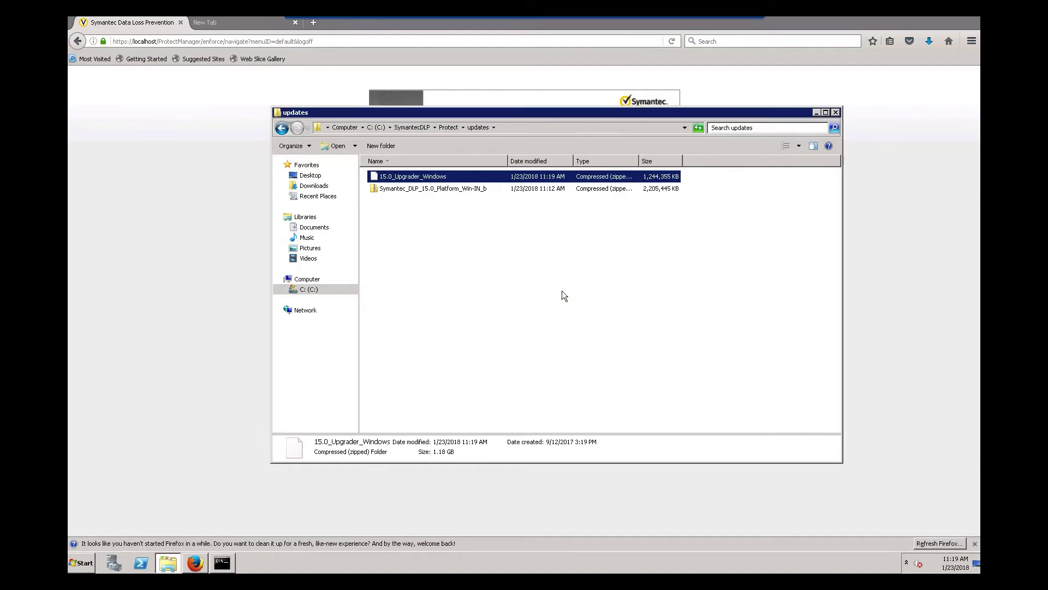
# Extract the 15.0_Upgrader_Windows archive to C:\SymantecDLP\Protect\updates\15.0_Upgrader_Windows.
pyautogui.rightClick(394, 176)
pyautogui.click(414, 207)
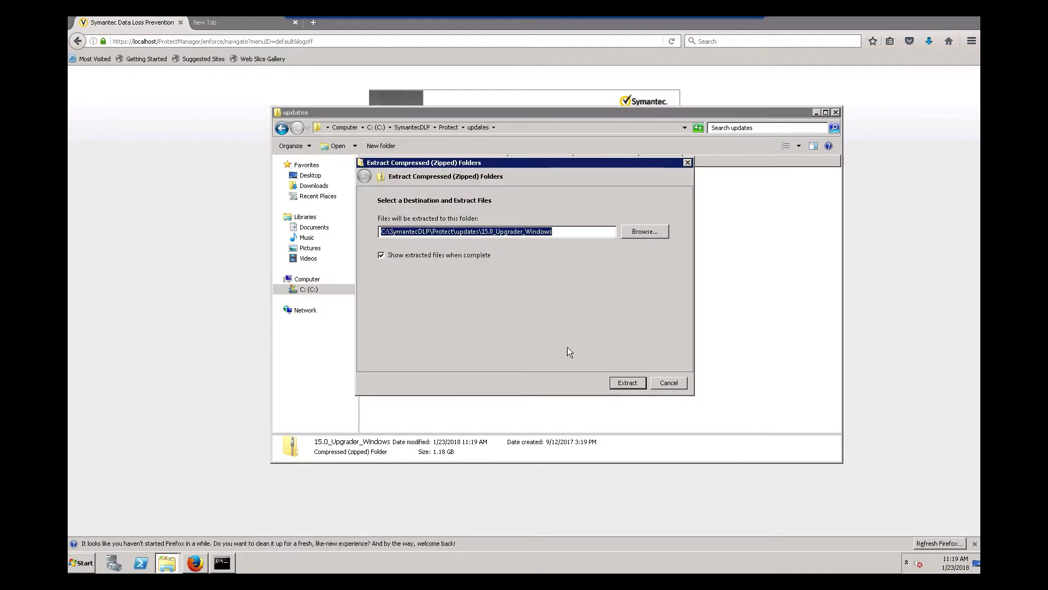
pyautogui.click(628, 382)
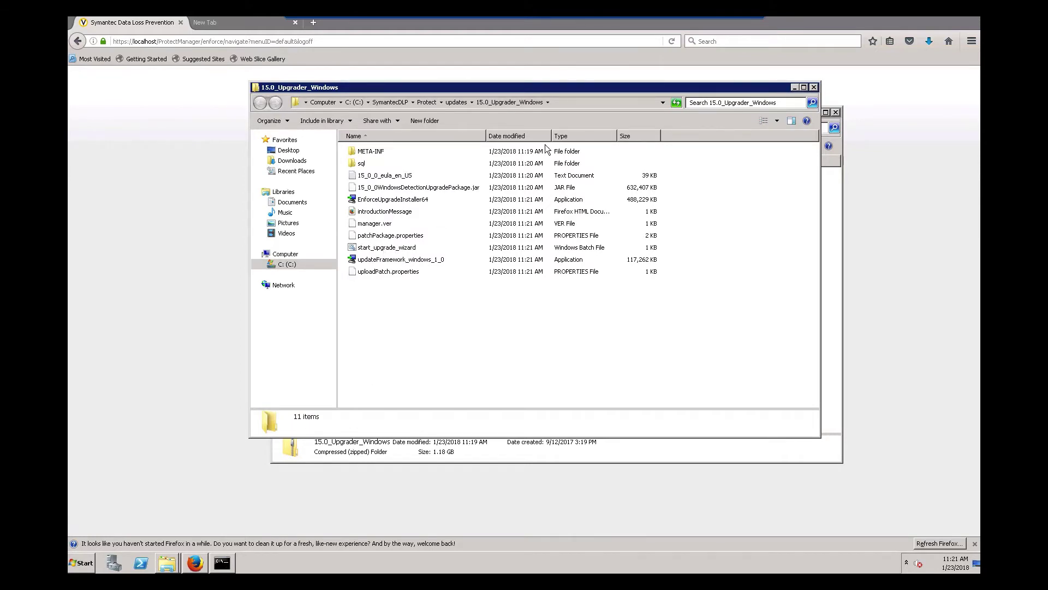
# In Command Prompt, change to C:\SymantecDLP\Protect\updates\15.0_Upgrader_Windows using the copied folder path and run start_upgrade_wizard.bat.
pyautogui.click(558, 103)
pyautogui.press('cmd+c')
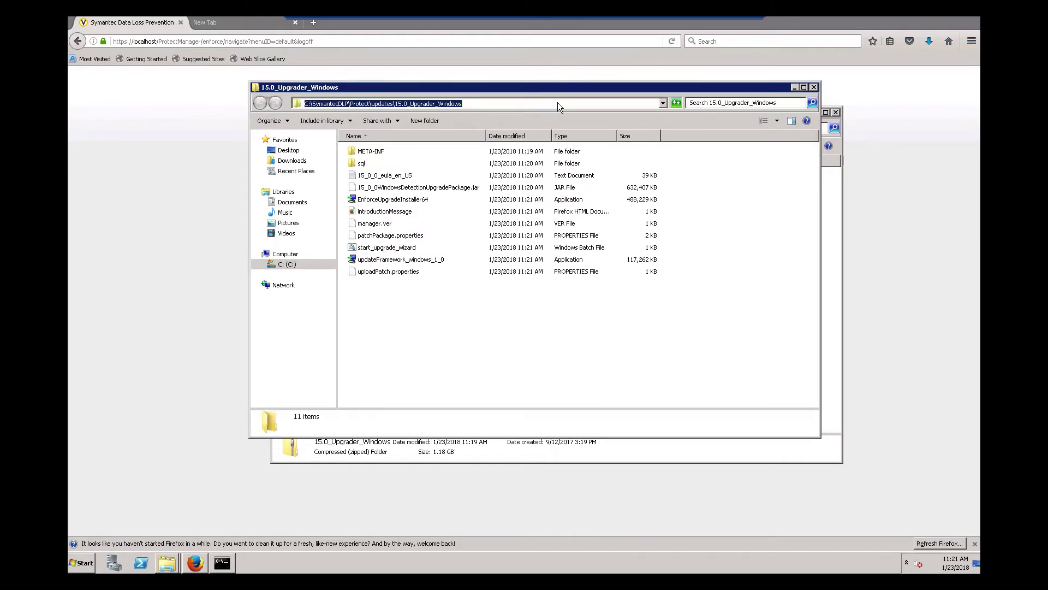
pyautogui.rightClick(468, 104)
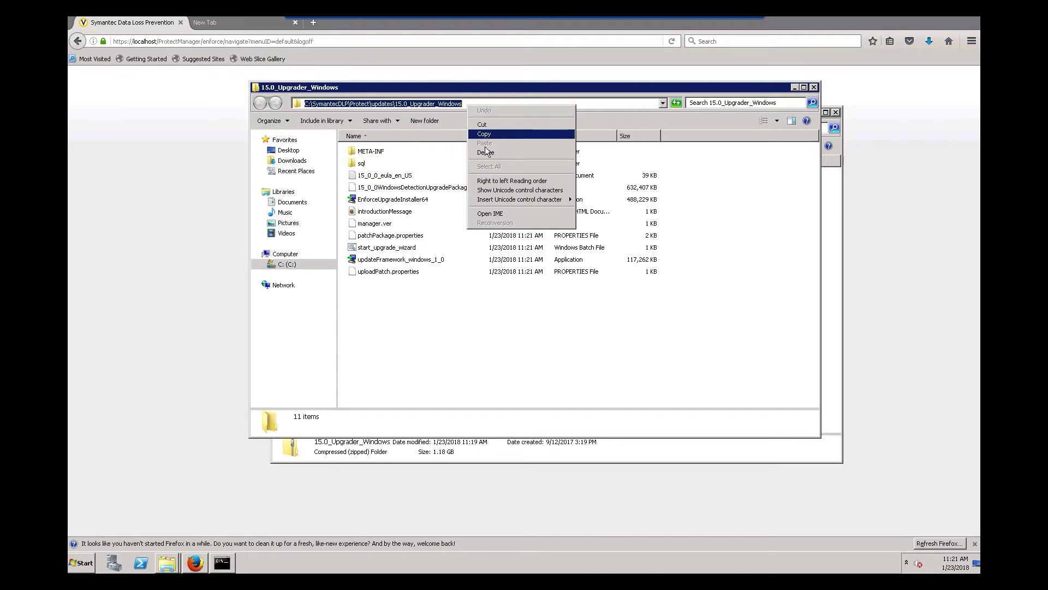
pyautogui.click(483, 131)
pyautogui.click(221, 563)
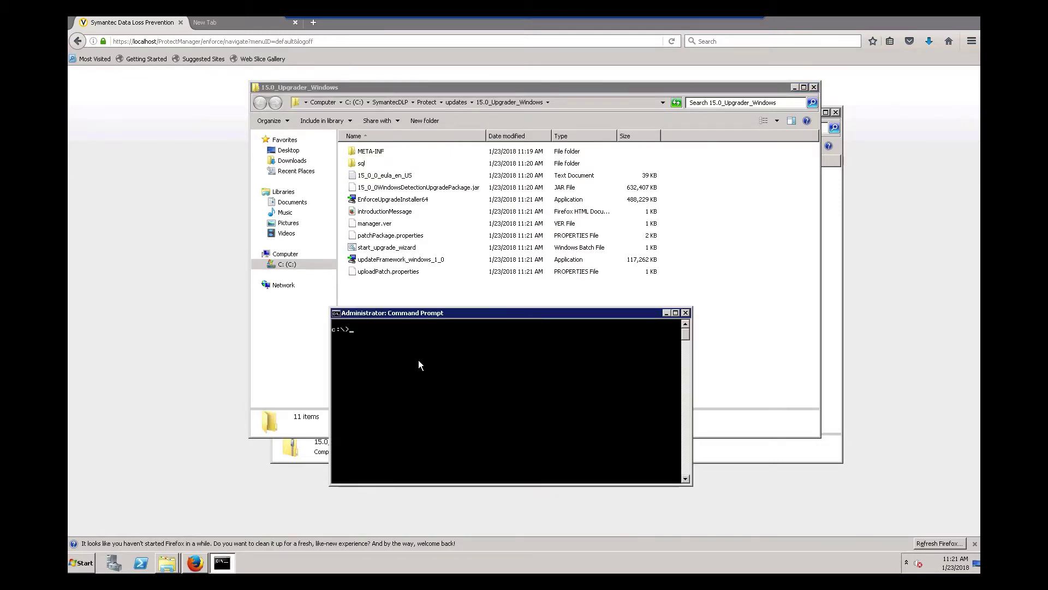
pyautogui.write('cd')
pyautogui.rightClick(402, 353)
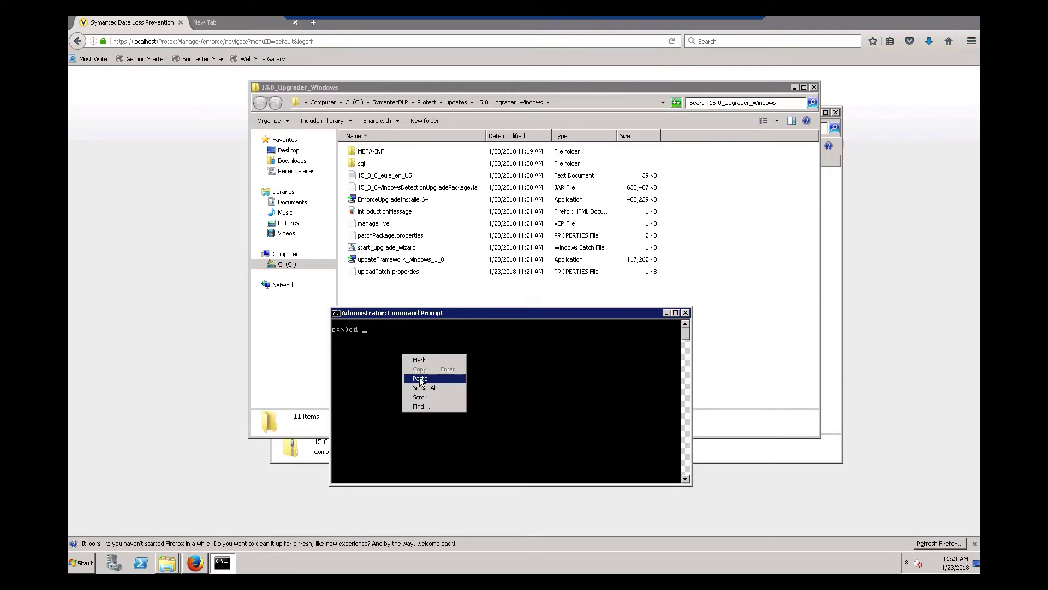
pyautogui.click(419, 377)
pyautogui.press('Return')
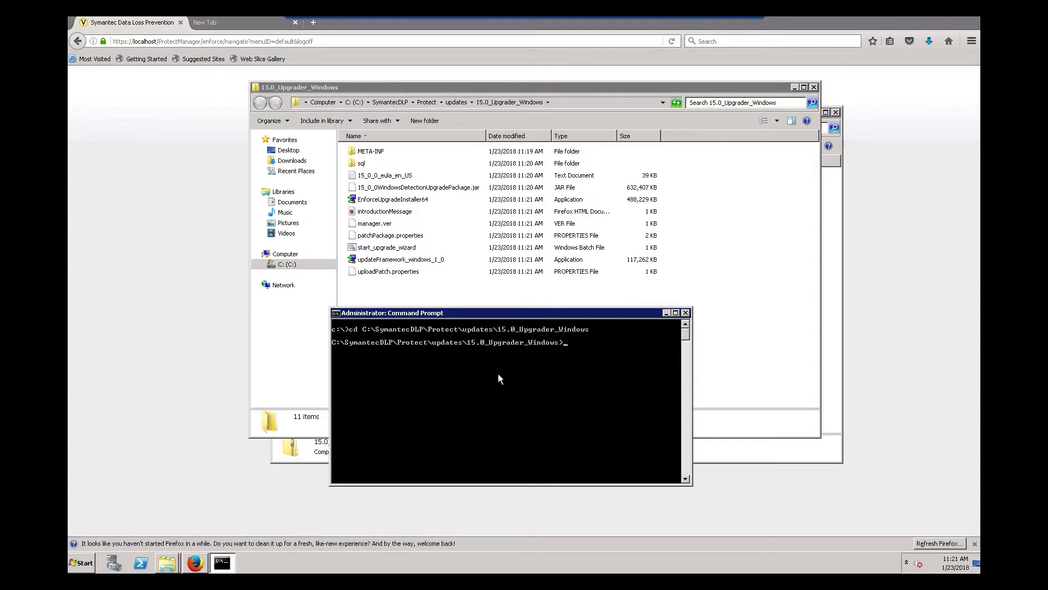
pyautogui.write('tart_upgrade_wizard.bat')
pyautogui.press('Return')
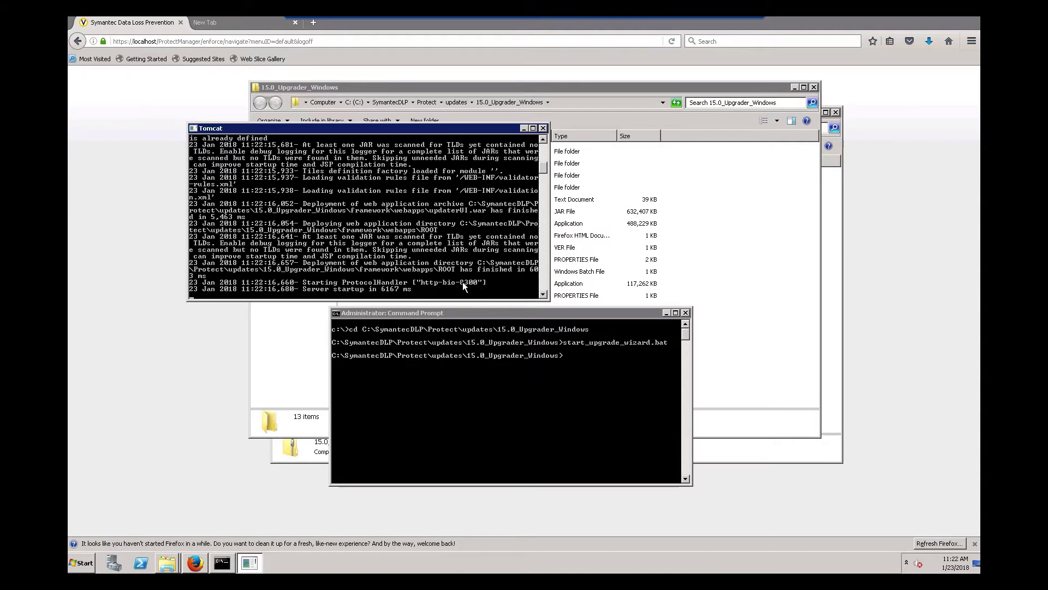
pyautogui.click(212, 22)
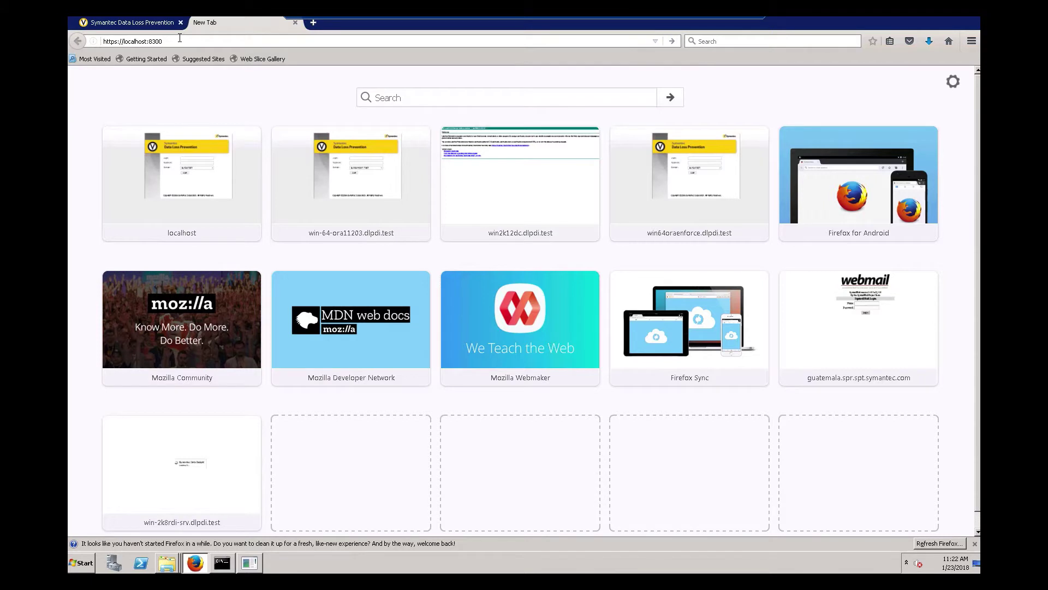
pyautogui.press('Return')
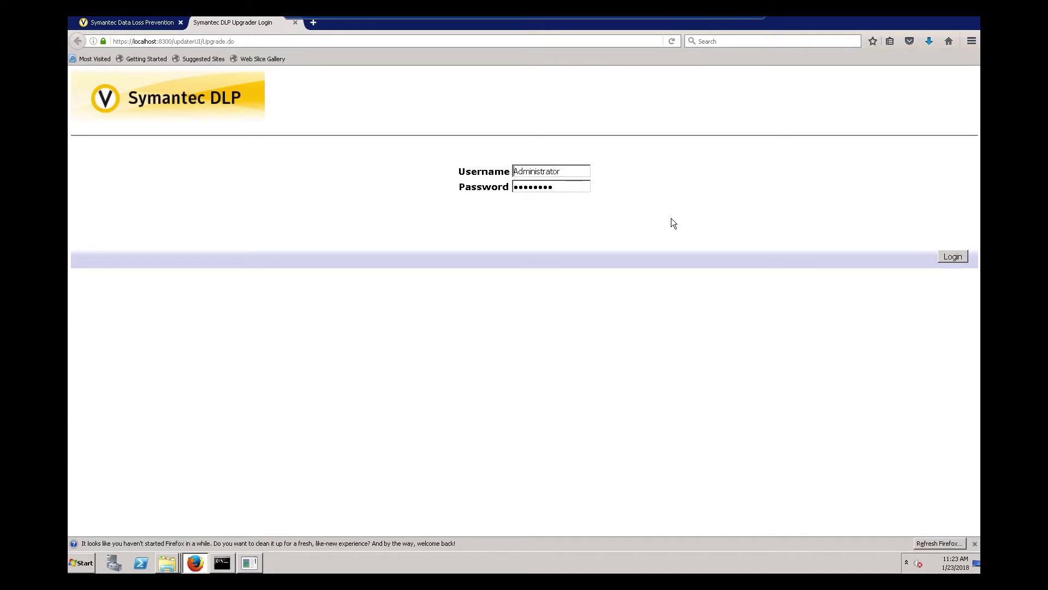
pyautogui.click(953, 257)
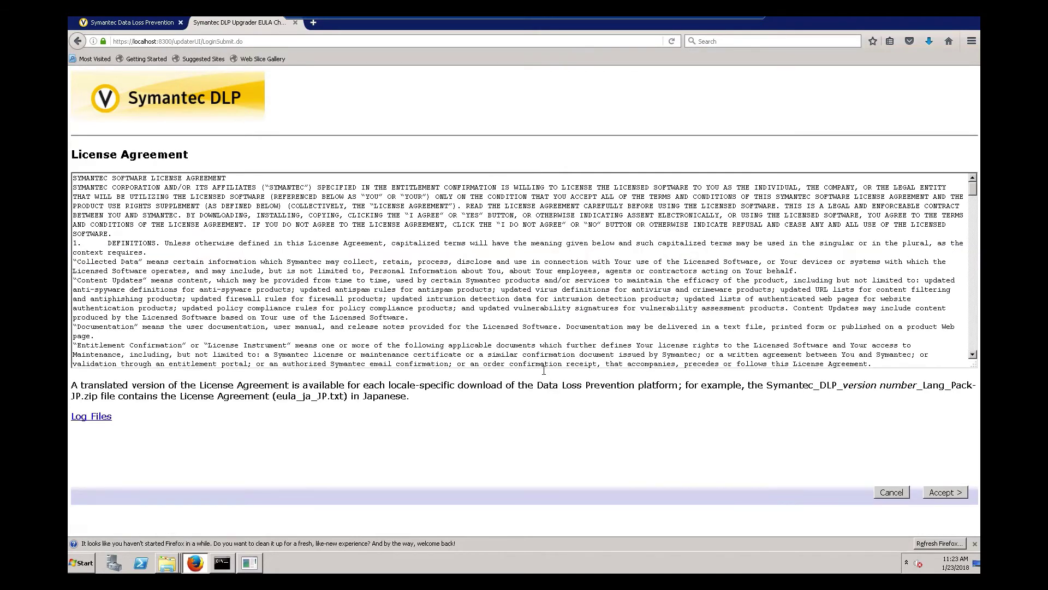
# Accept the license agreement, run the system check and continue past it.
pyautogui.click(945, 492)
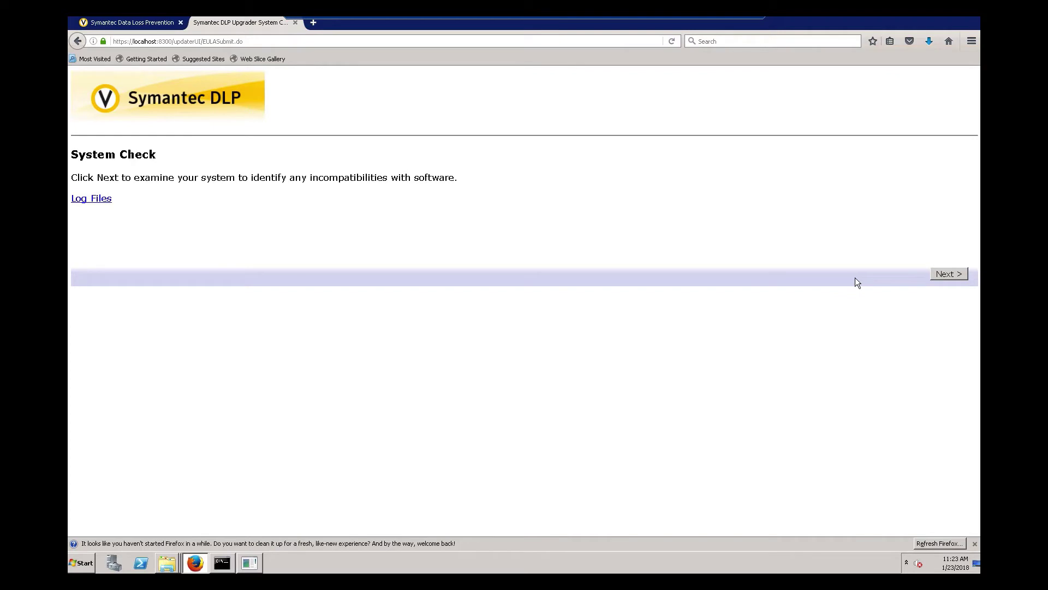
pyautogui.click(950, 276)
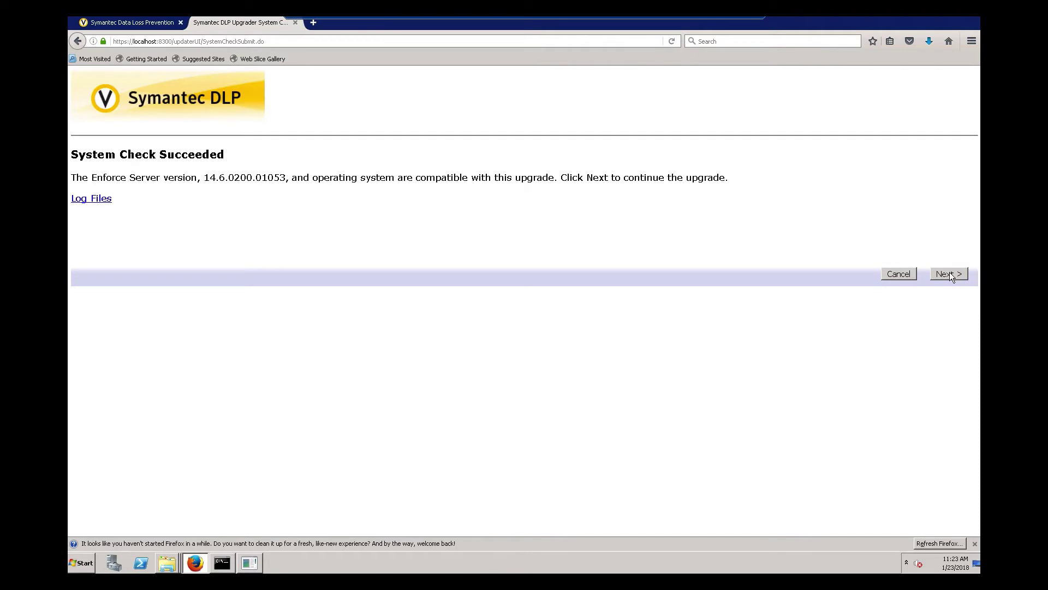
pyautogui.click(950, 275)
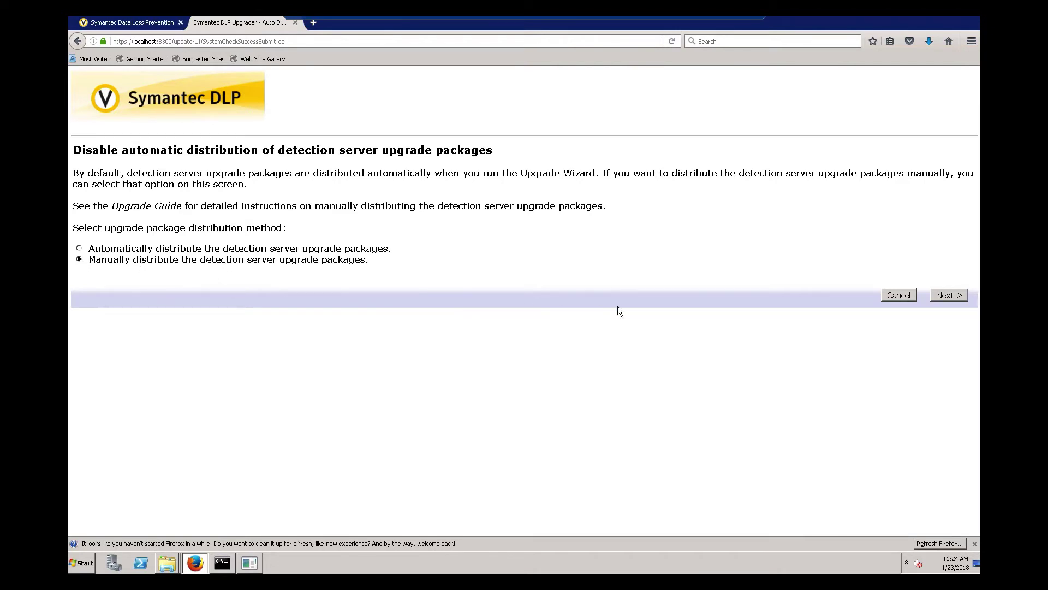
# Choose manual distribution of the detection server upgrade packages and start the upgrade pre-check.
pyautogui.click(950, 296)
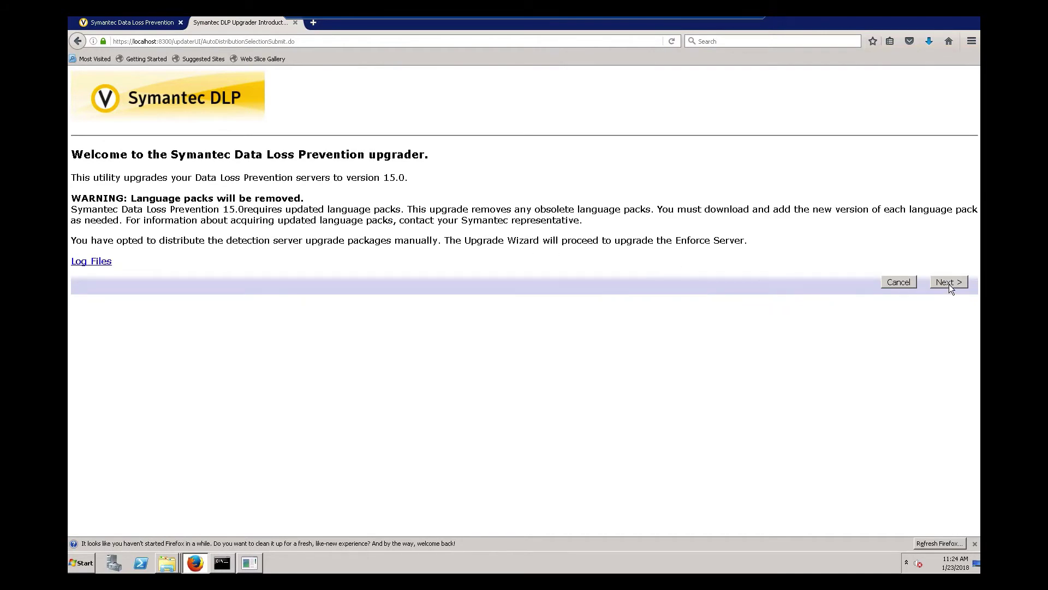
pyautogui.click(949, 283)
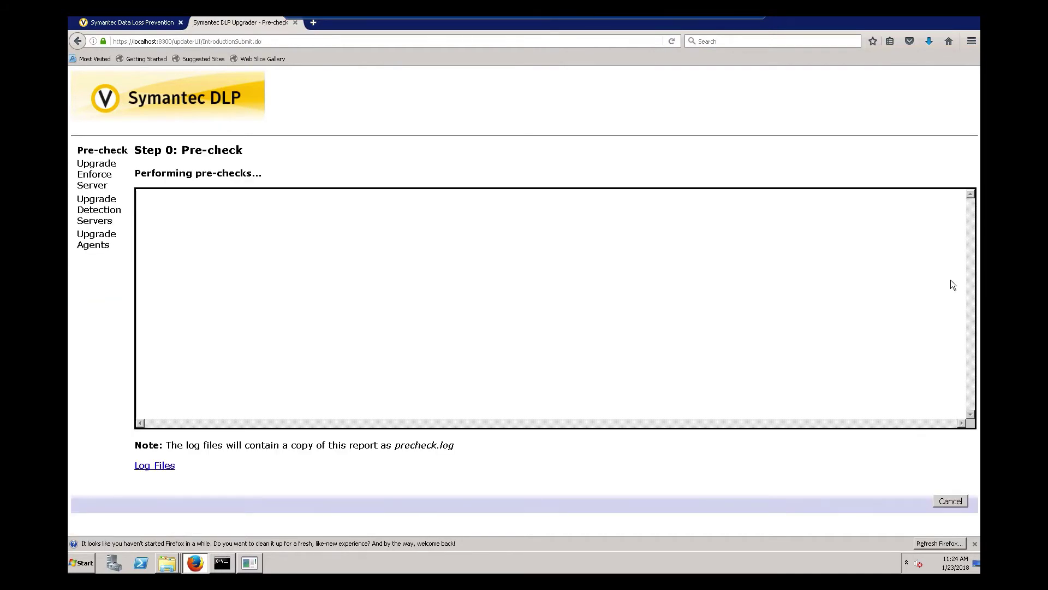
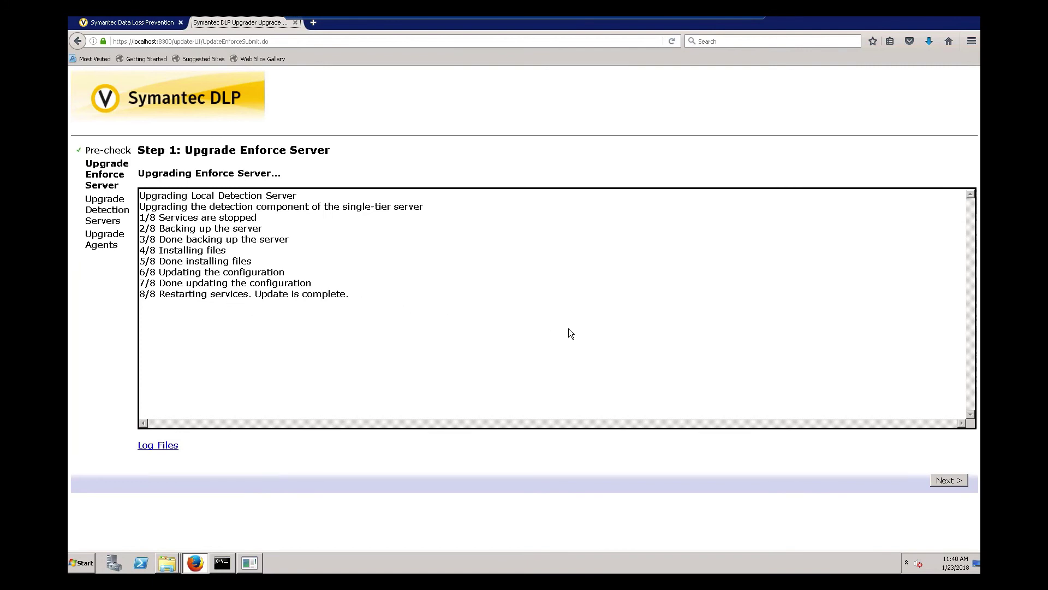
# Continue after the Enforce Server upgrade with external storage disabled, no telemetry participation and the instance marked as a test version.
pyautogui.click(951, 483)
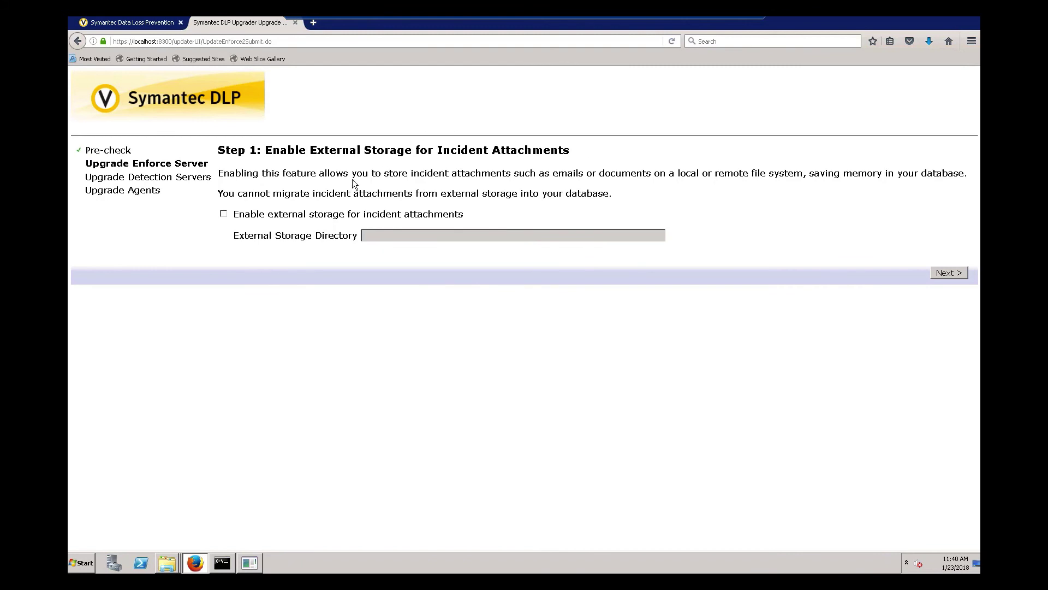
pyautogui.click(948, 274)
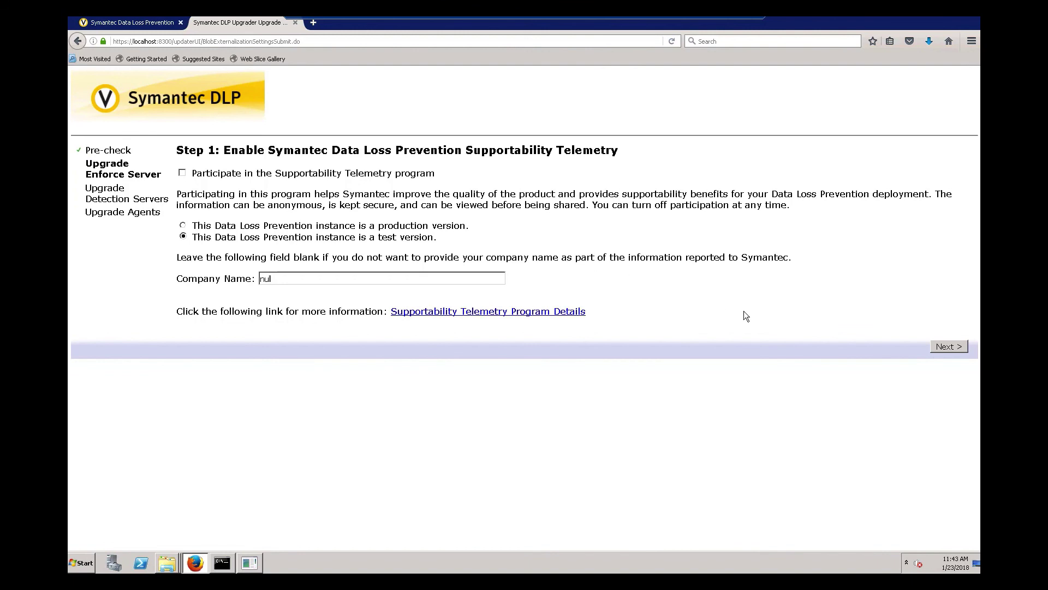
pyautogui.click(956, 350)
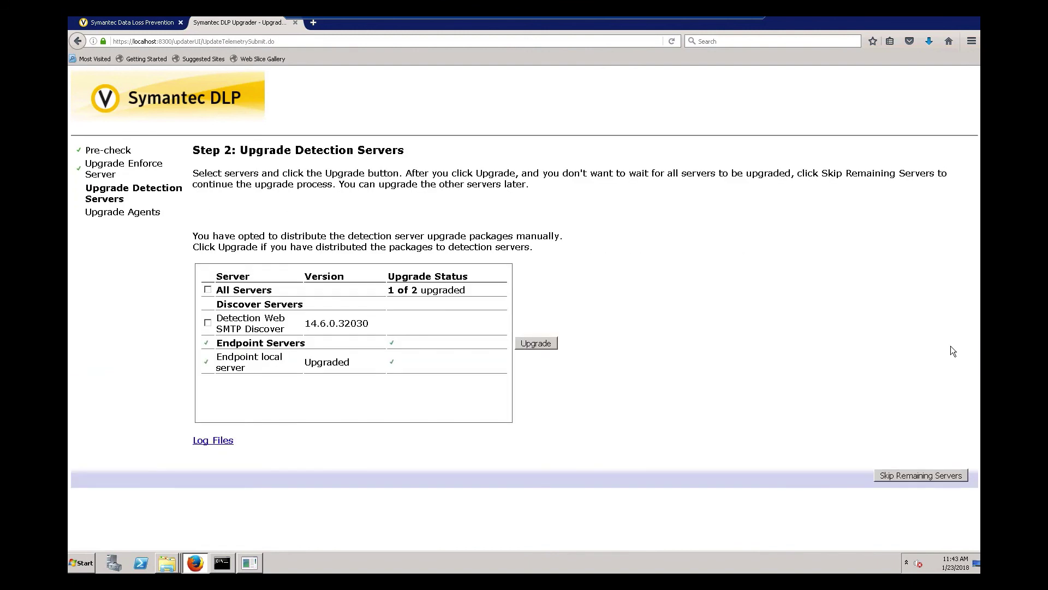
# Skip upgrading the remaining detection servers and finish the upgrade wizard.
pyautogui.click(916, 474)
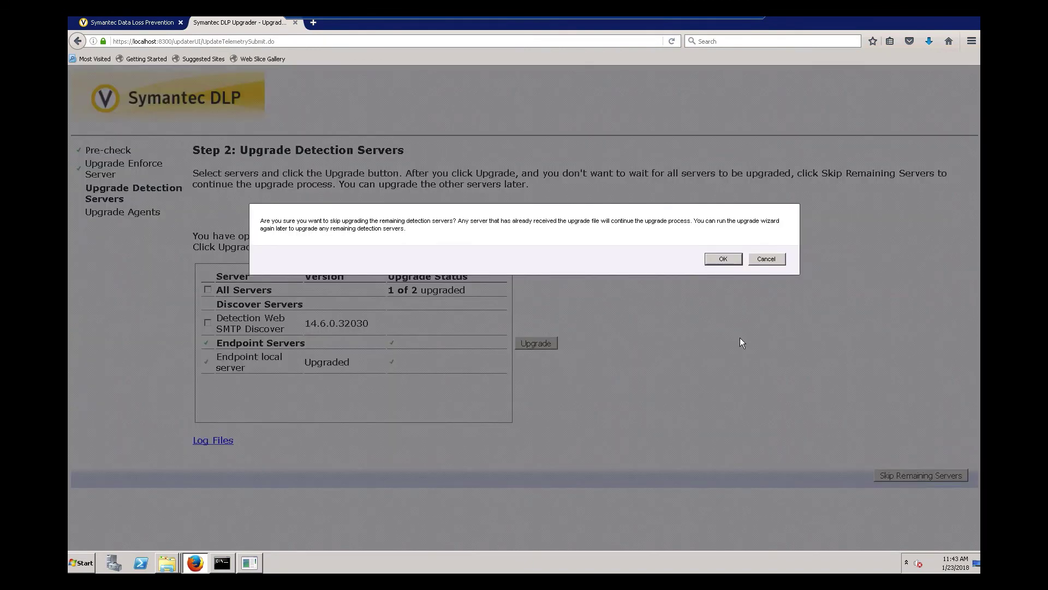
pyautogui.click(723, 259)
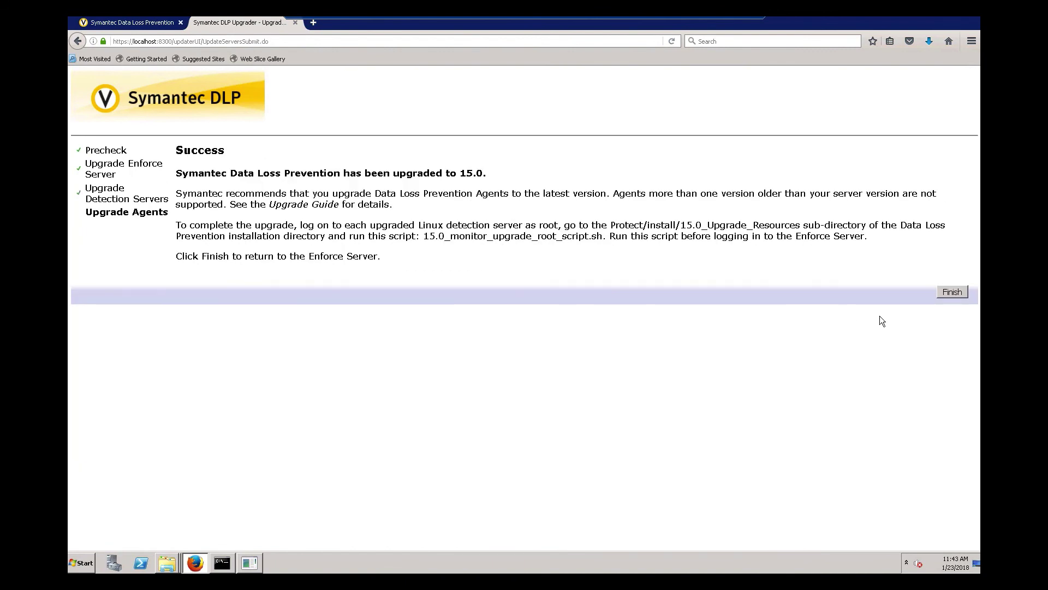
pyautogui.click(953, 292)
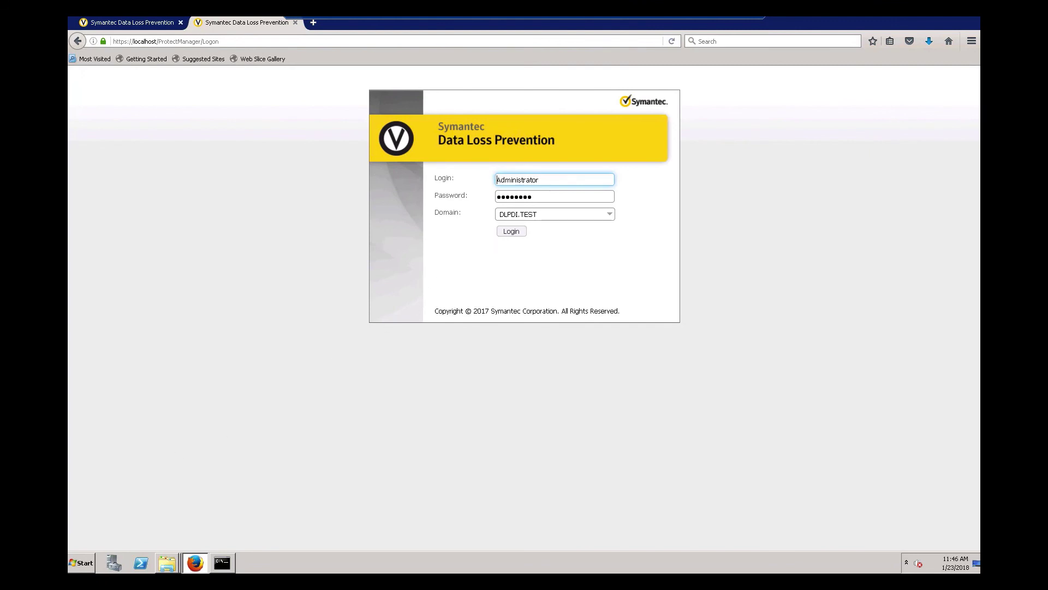
# Log in to the Enforce console with the prefilled credentials and open the Servers and Detectors overview.
pyautogui.click(510, 230)
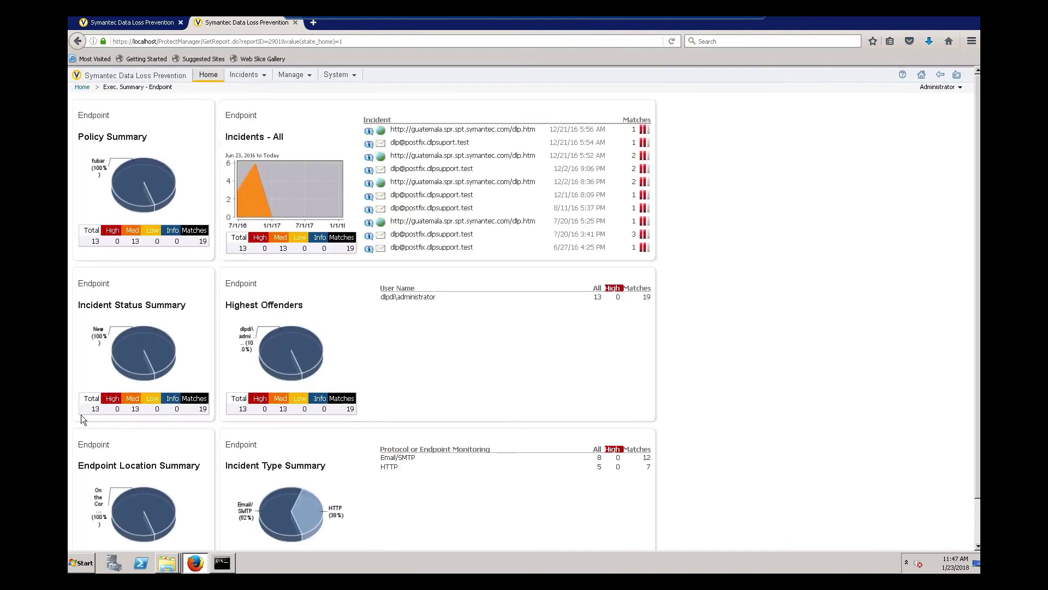
pyautogui.click(339, 74)
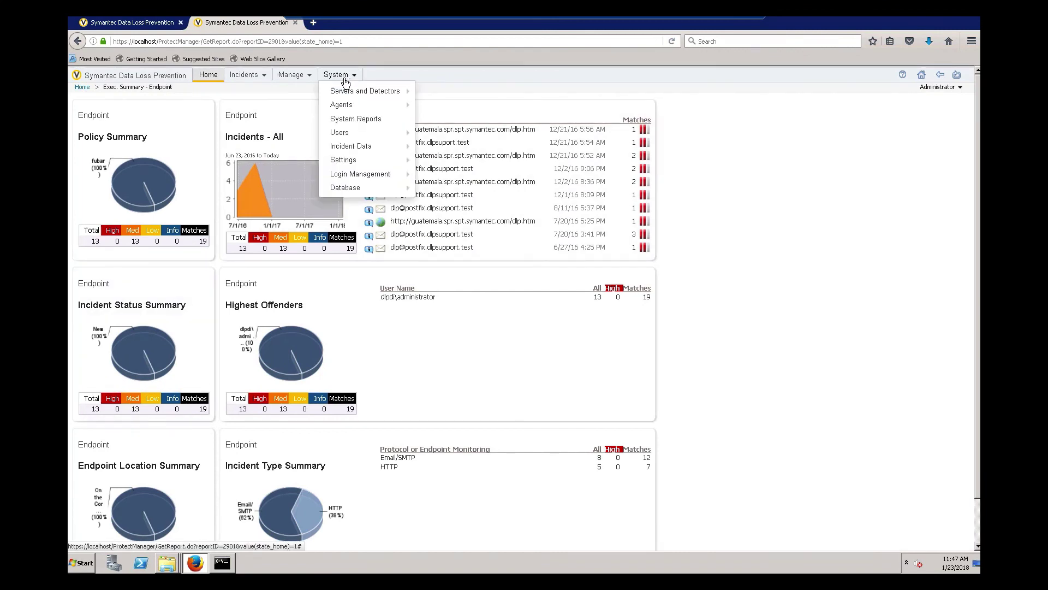
pyautogui.moveTo(344, 95)
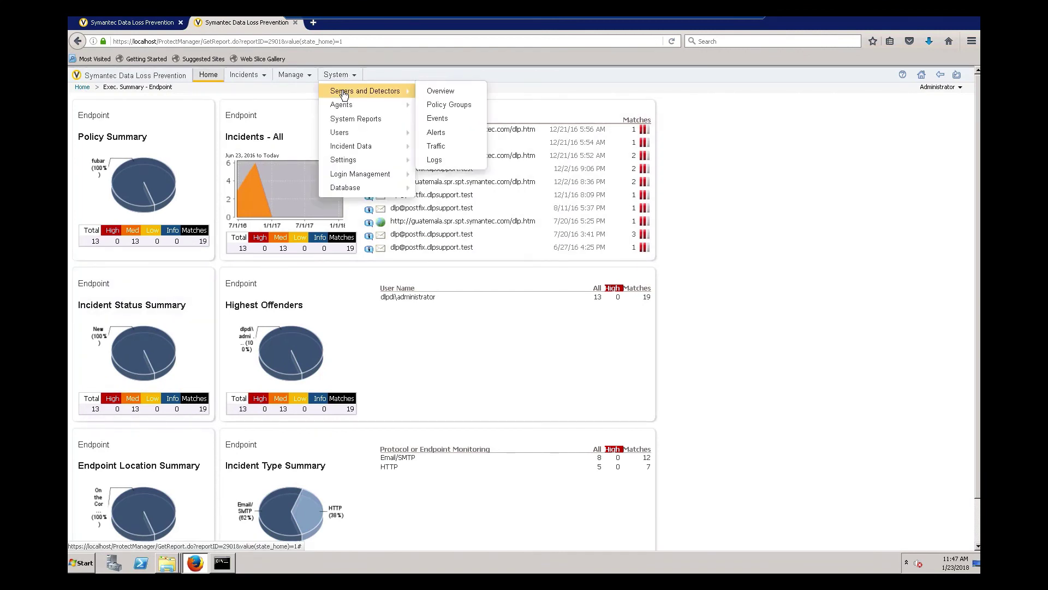
pyautogui.click(437, 92)
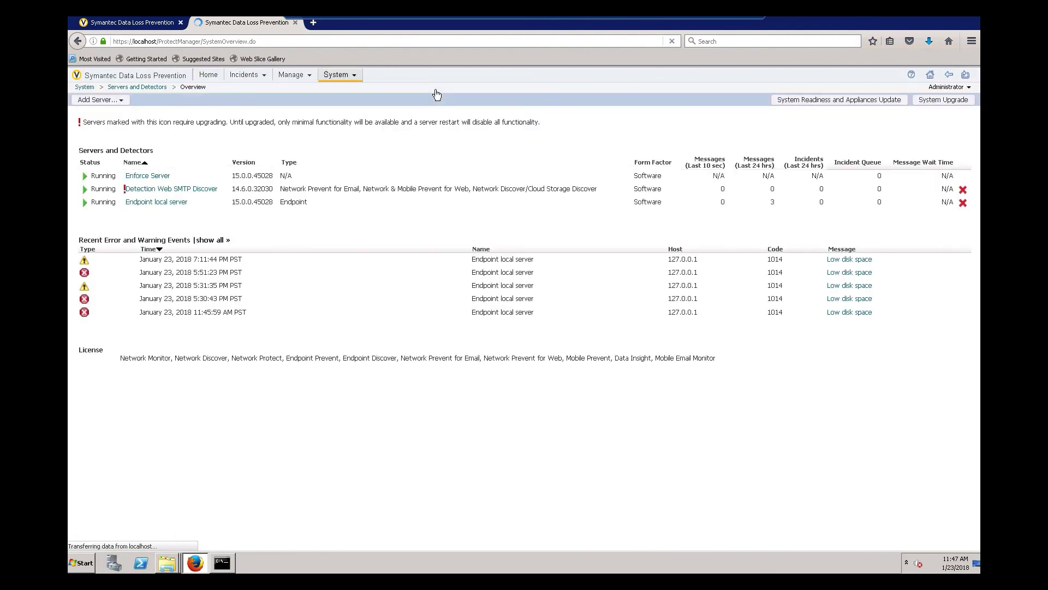